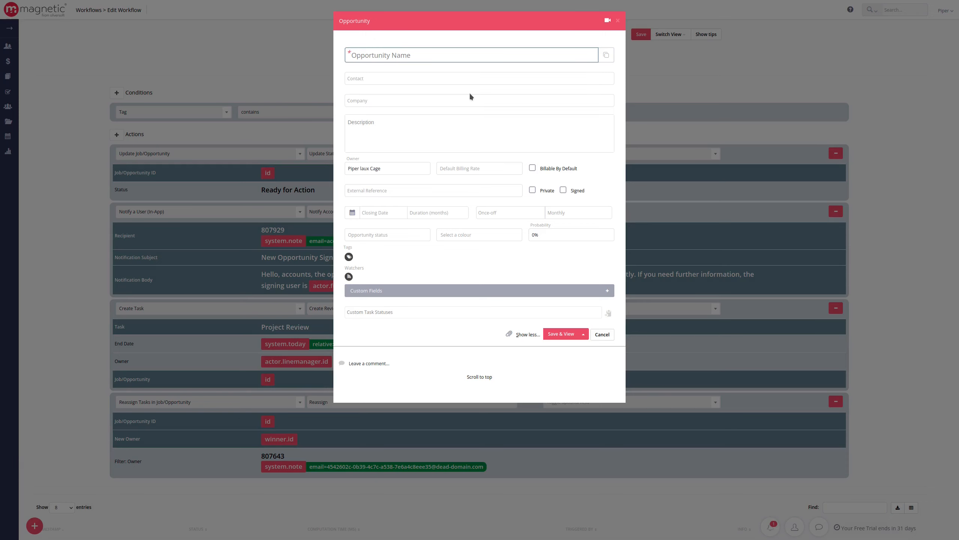
- Name the new opportunity Workflow Test Opportunity, and save and view it
type("Wor")
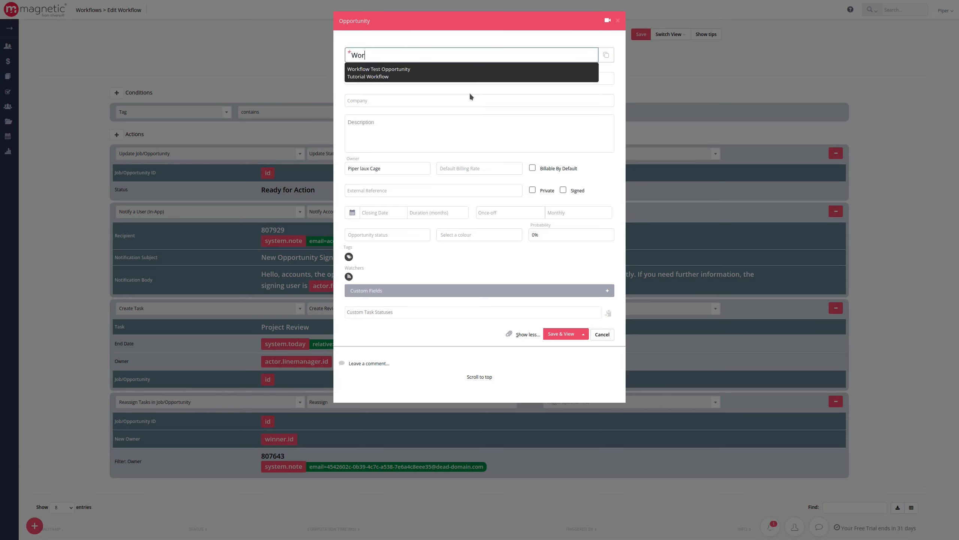
left_click(427, 70)
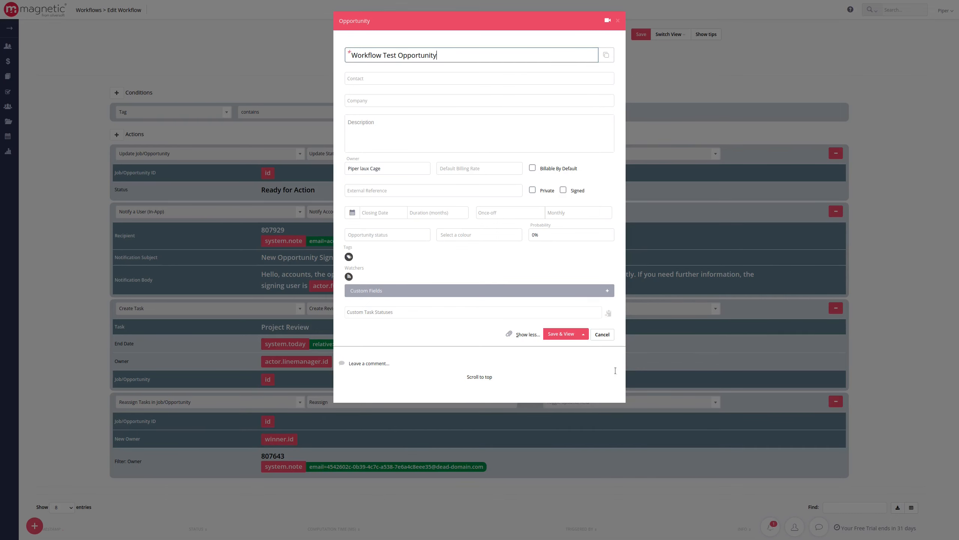
left_click(570, 336)
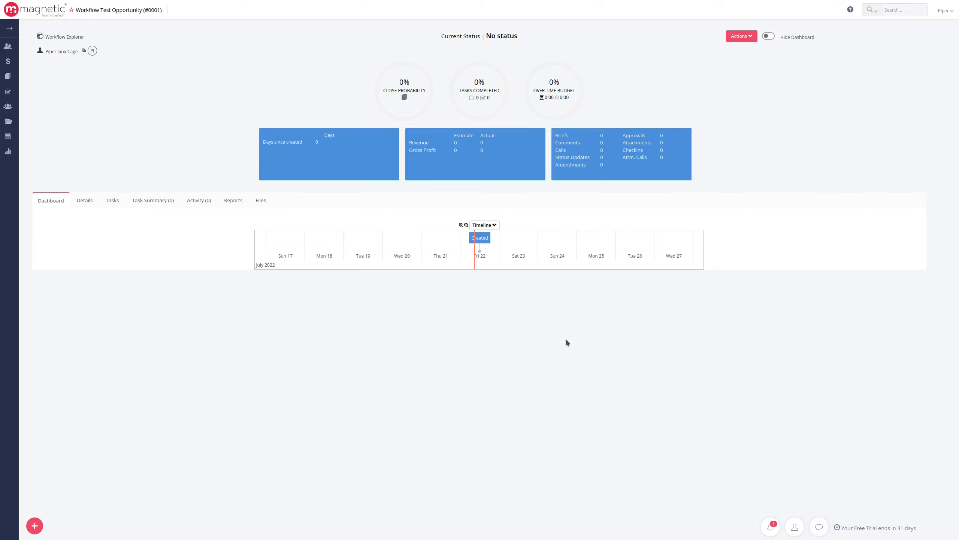
- Start a task on the opportunity named Workflow Assigned Task, with Accounts Manager as its owner
left_click(106, 203)
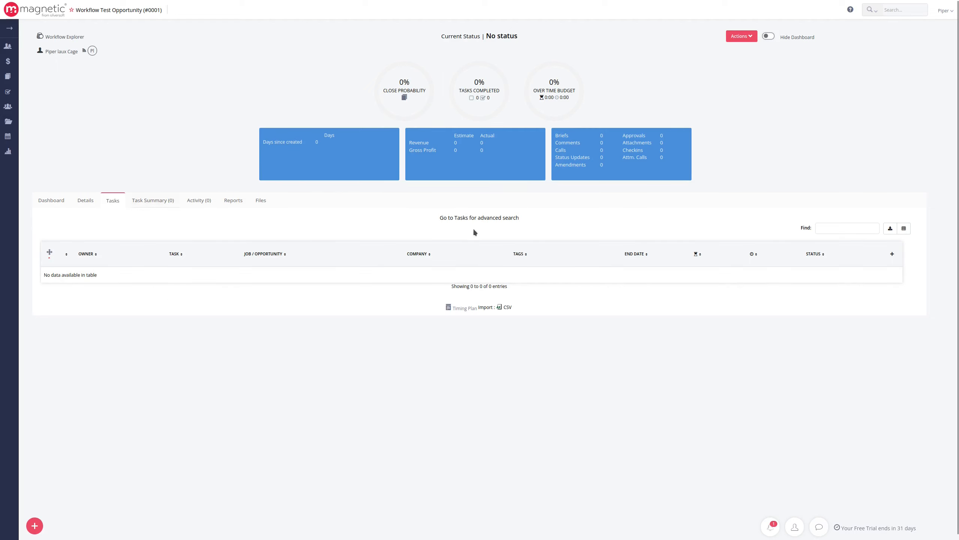
left_click(752, 36)
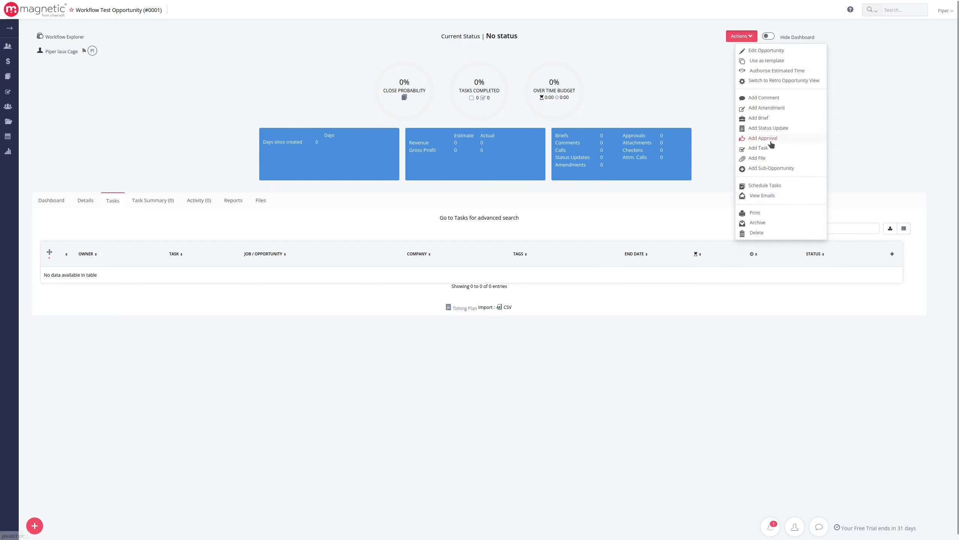
left_click(761, 150)
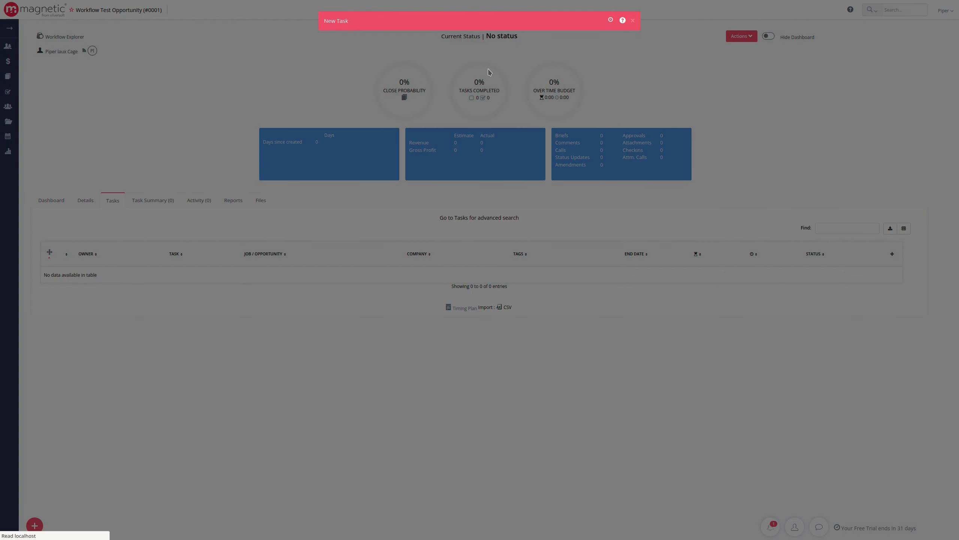
type("Workflow Assigned Task")
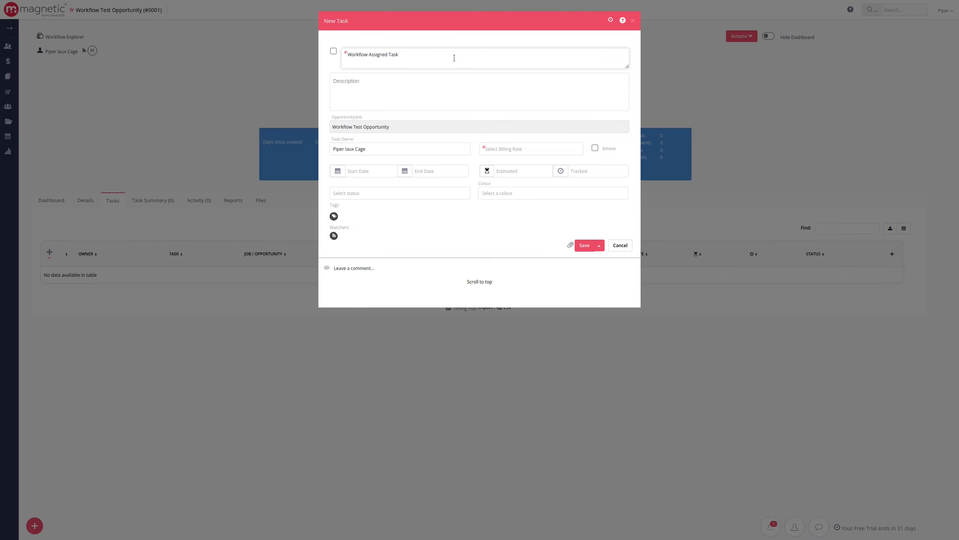
left_click(357, 152)
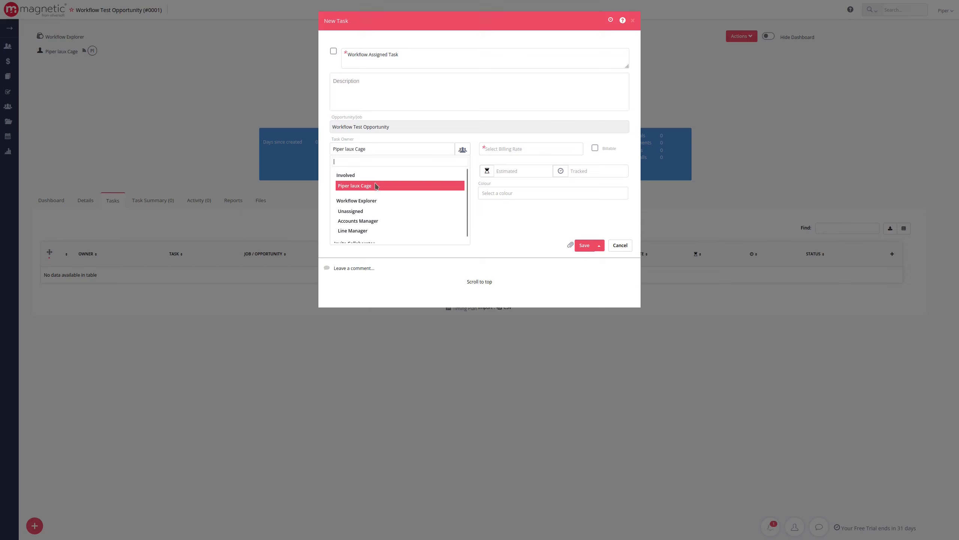
left_click(367, 221)
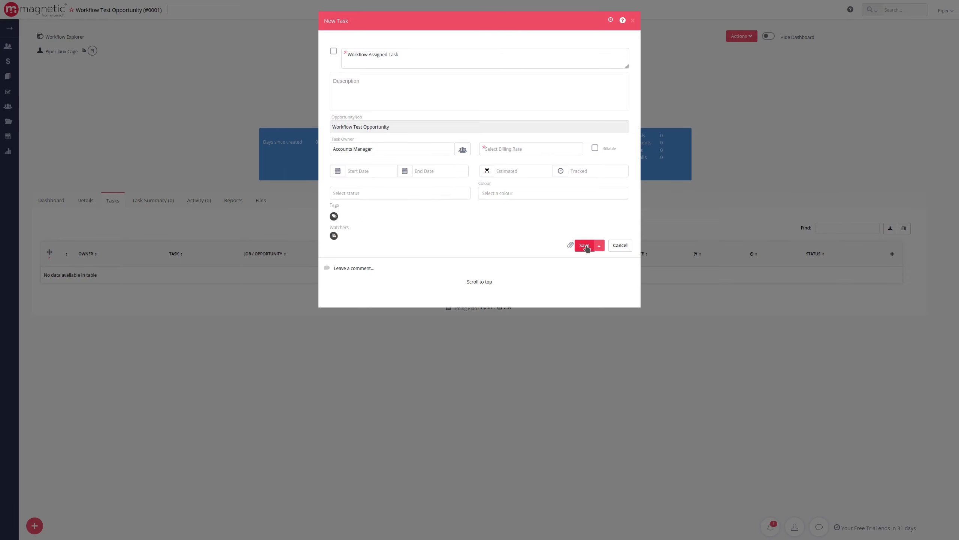
- Choose a billing rate for the assigned task, and save it while opening another new task
left_click(599, 246)
left_click(592, 200)
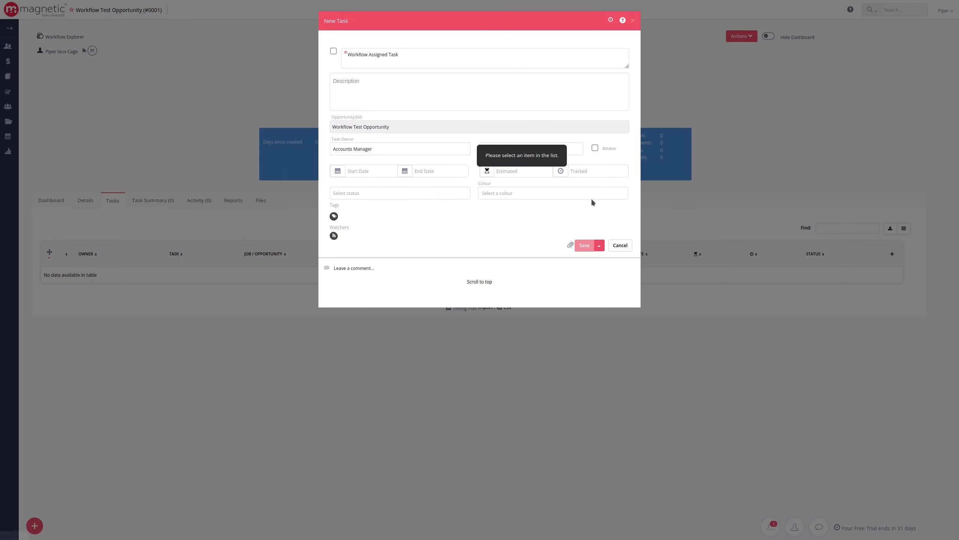
left_click(571, 149)
left_click(526, 173)
left_click(599, 245)
left_click(589, 203)
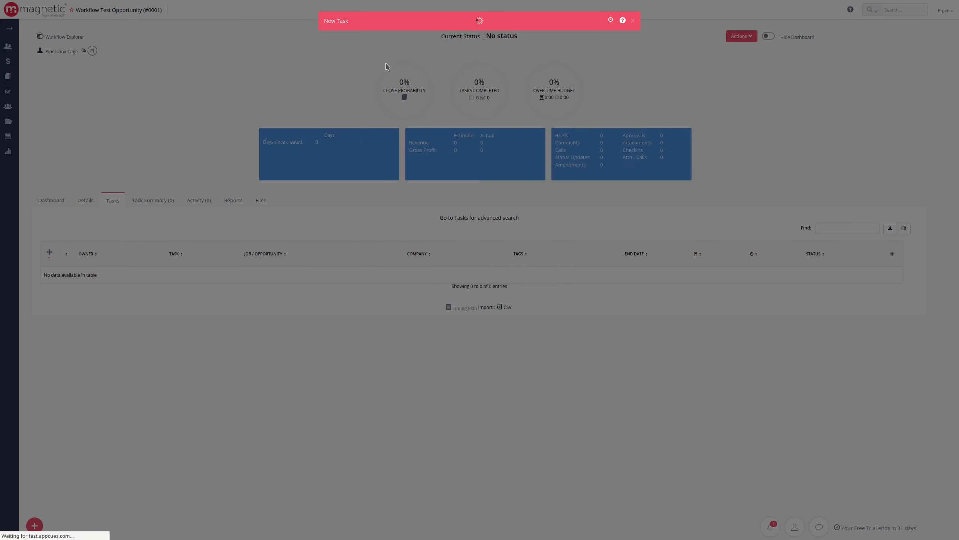
- Create a second task named Workflow Unassigned Task with its owner set to Unassigned, and save it
type("Workflow Unassigned Task")
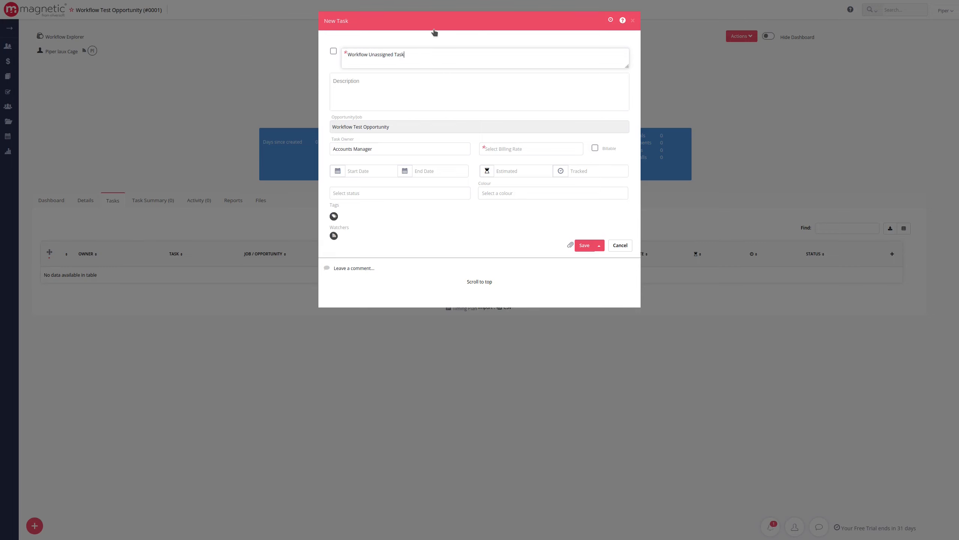
left_click(401, 154)
left_click(373, 222)
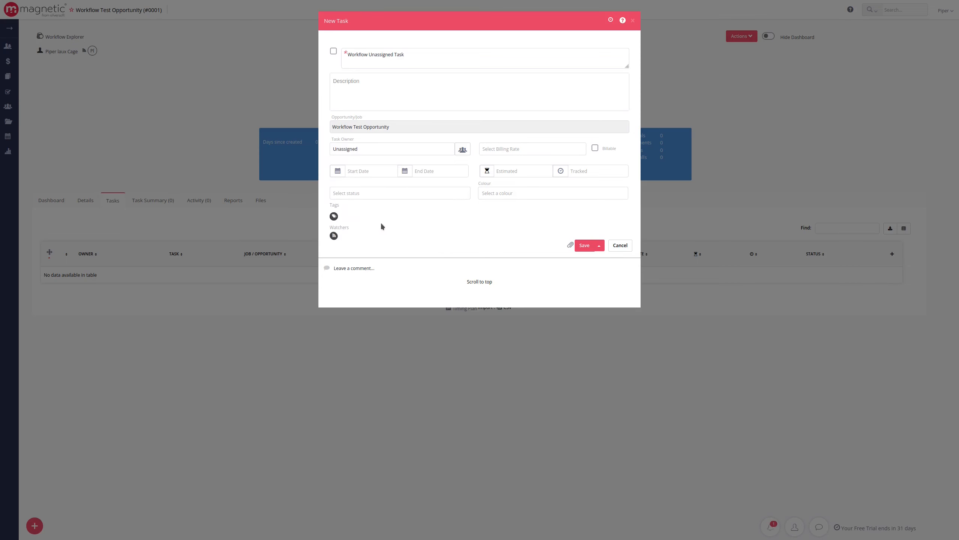
left_click(584, 245)
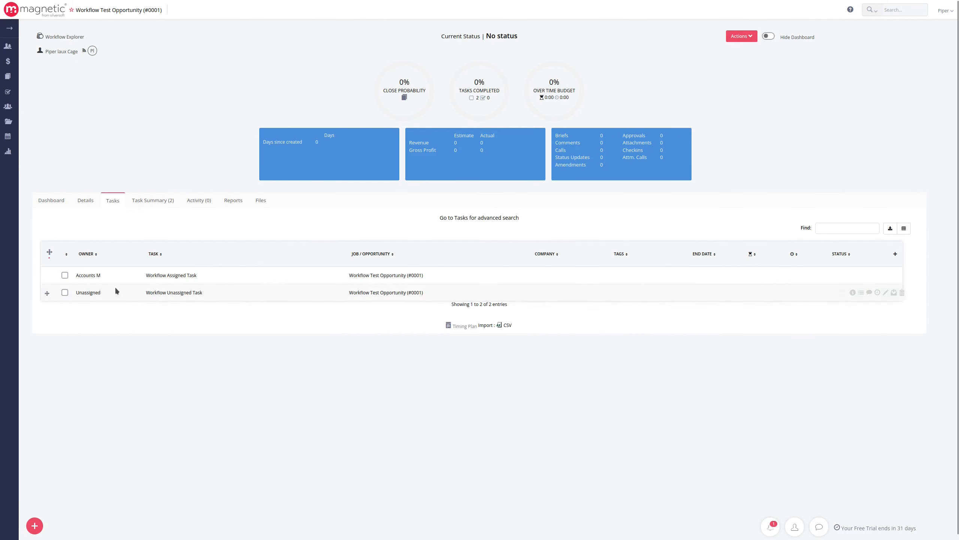
left_click(99, 248)
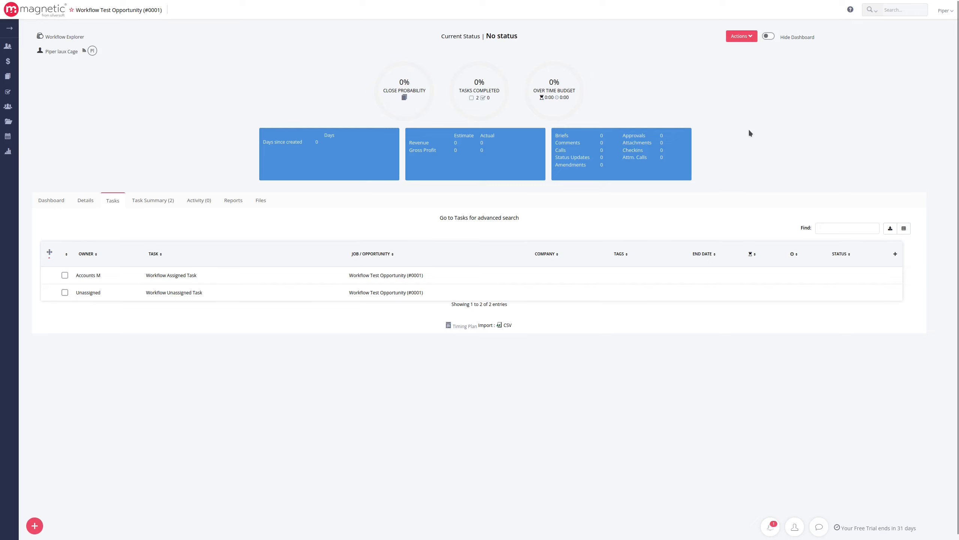
- Edit the Workflow Test Opportunity and save it as signed
left_click(743, 36)
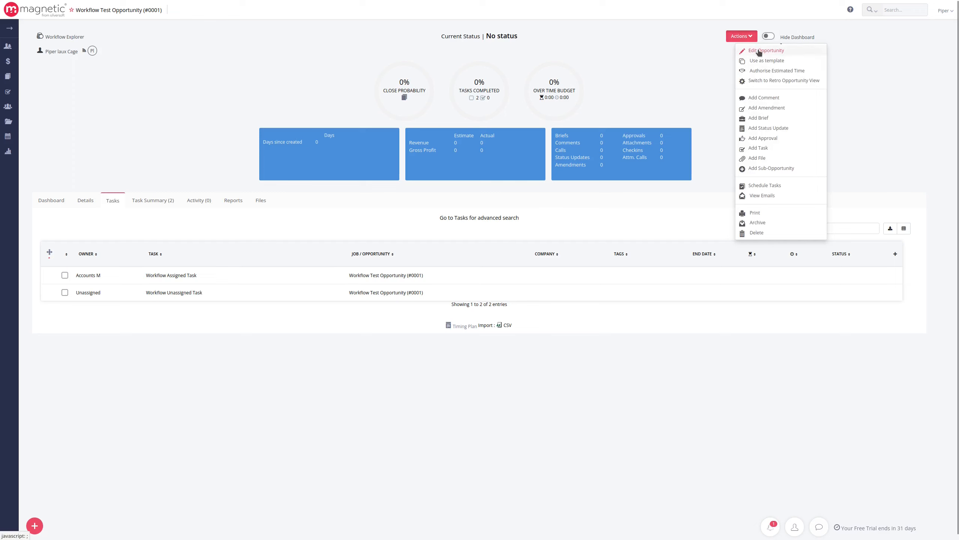
left_click(760, 51)
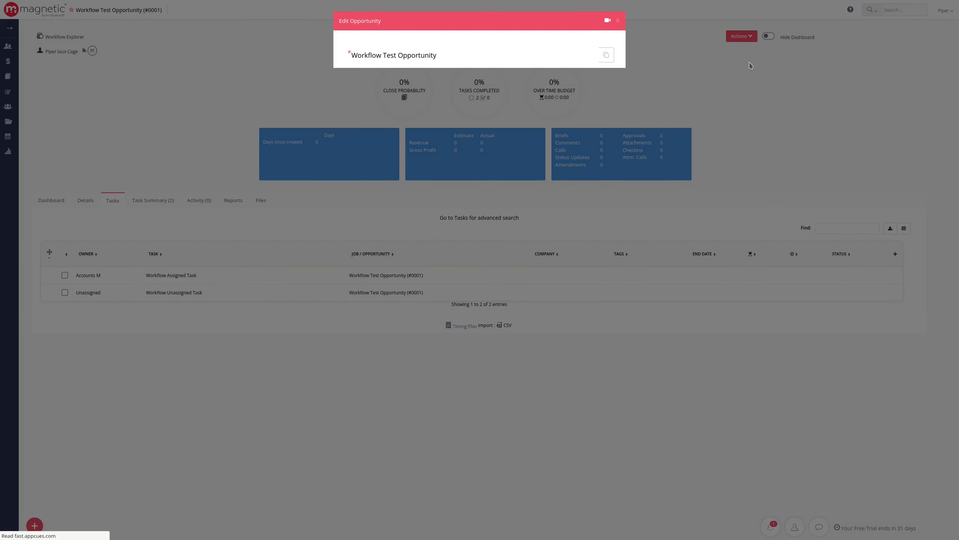
left_click(584, 339)
left_click(574, 324)
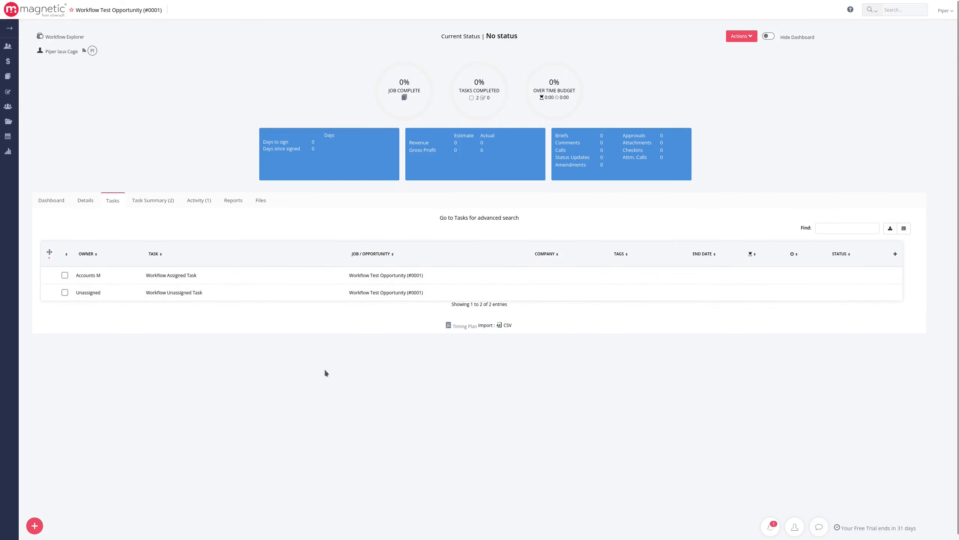
- Open Tutorial Workflow from the company's Magnetic Workflows settings and check the value of its tag condition
left_click(945, 10)
left_click(895, 43)
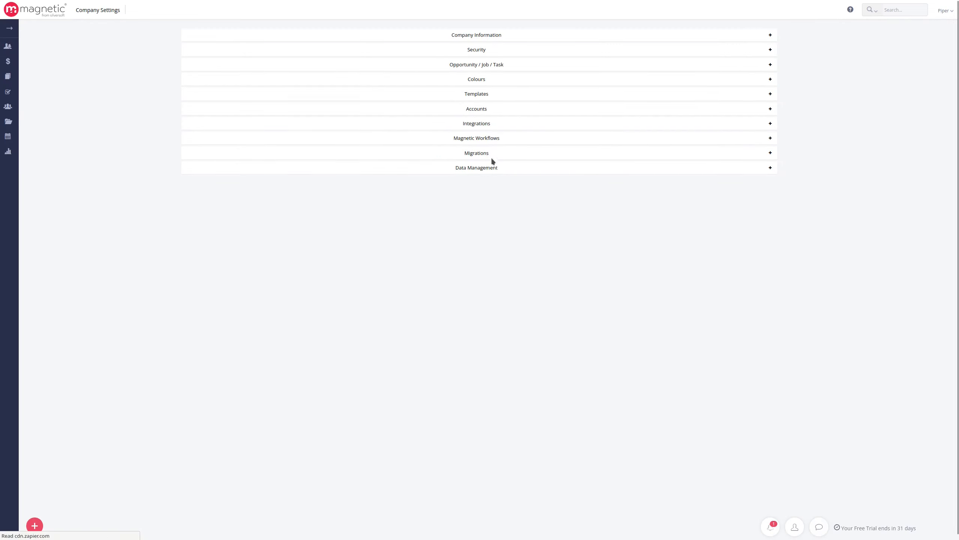
left_click(481, 141)
left_click(477, 156)
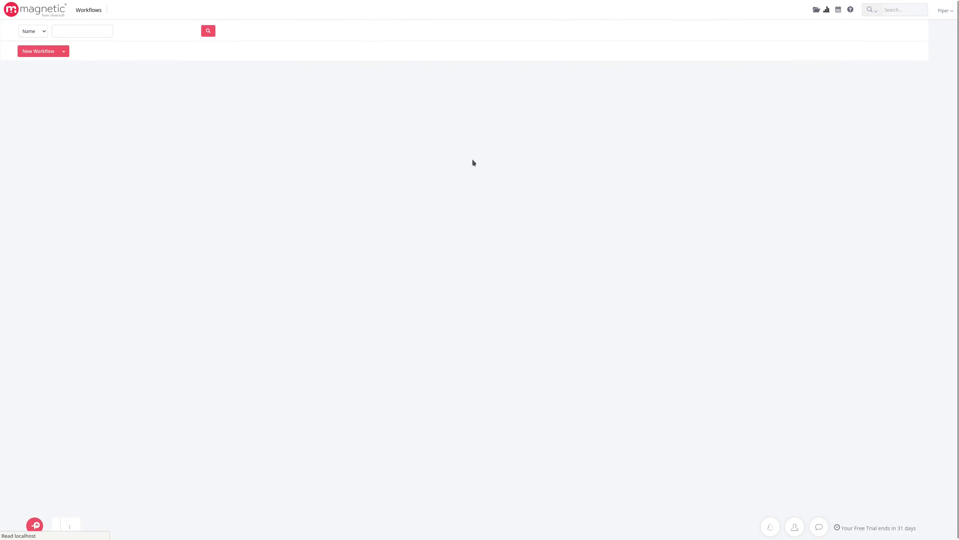
left_click(66, 110)
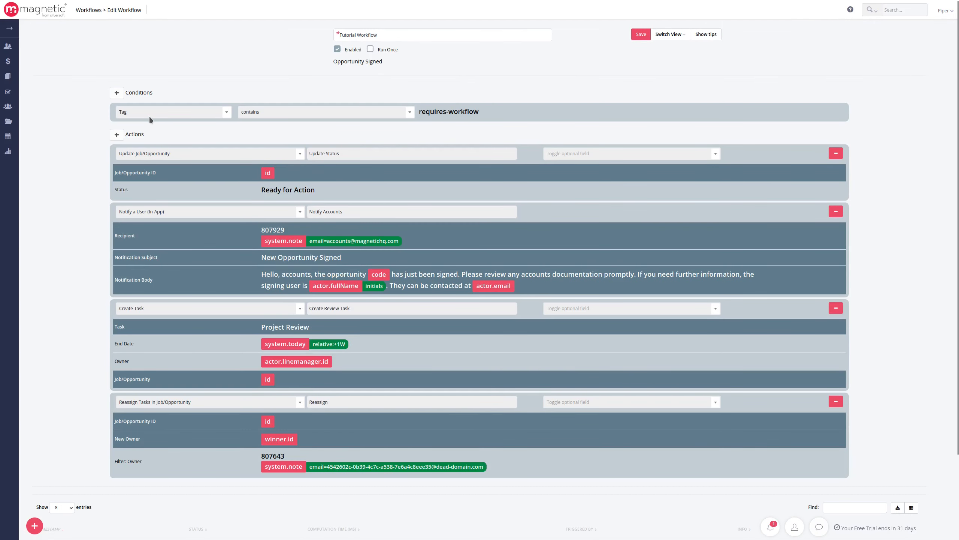
left_click_drag(420, 113, 484, 108)
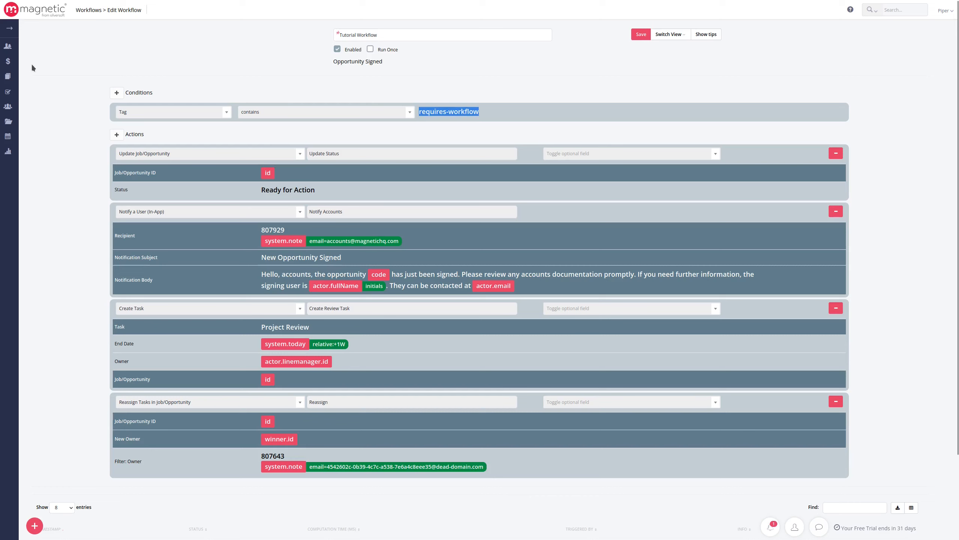
- Find the signed Workflow Test Opportunity among the jobs and open it for editing
left_click(9, 62)
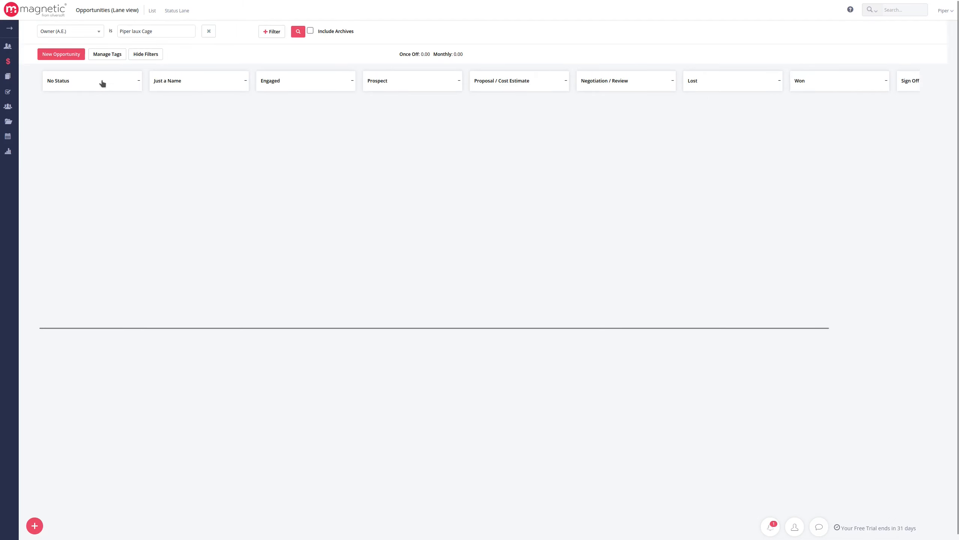
left_click(8, 76)
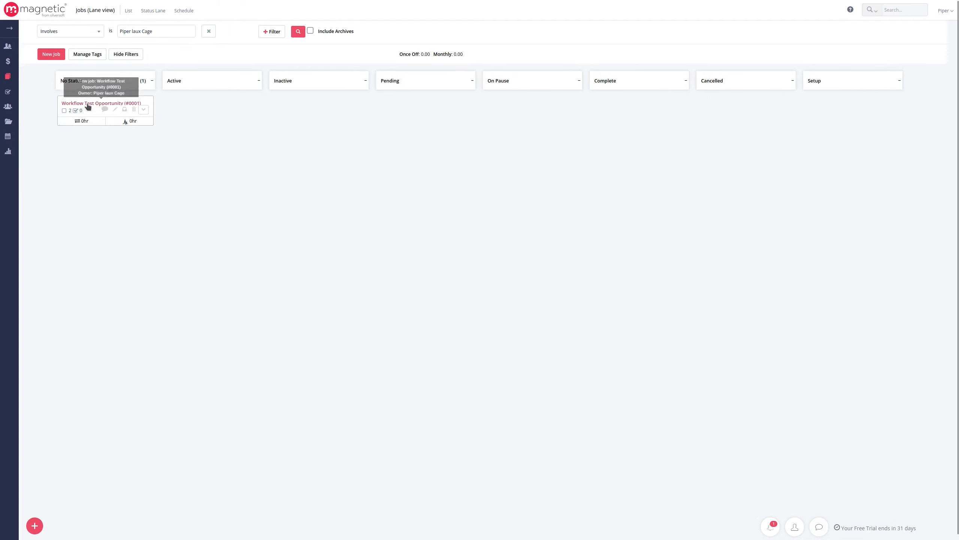
left_click(90, 103)
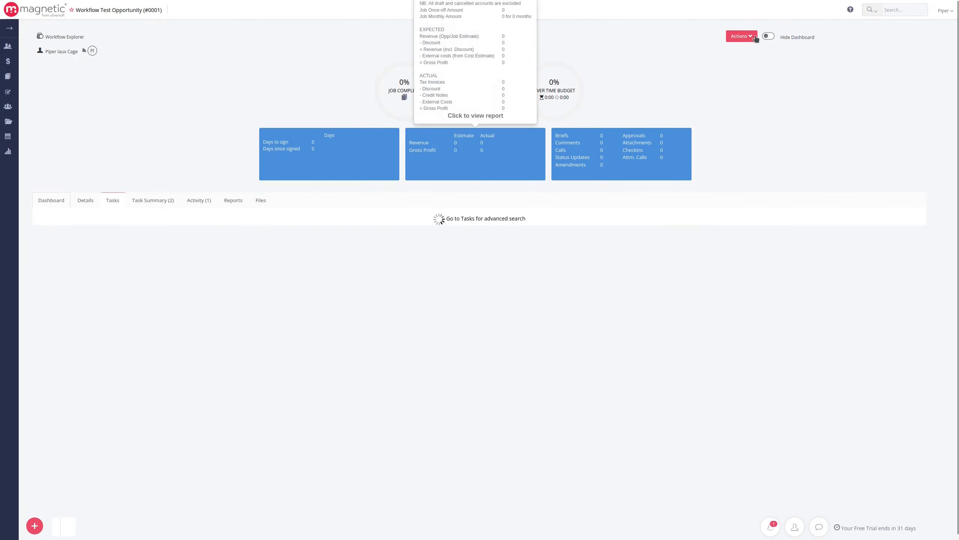
left_click(756, 37)
left_click(764, 53)
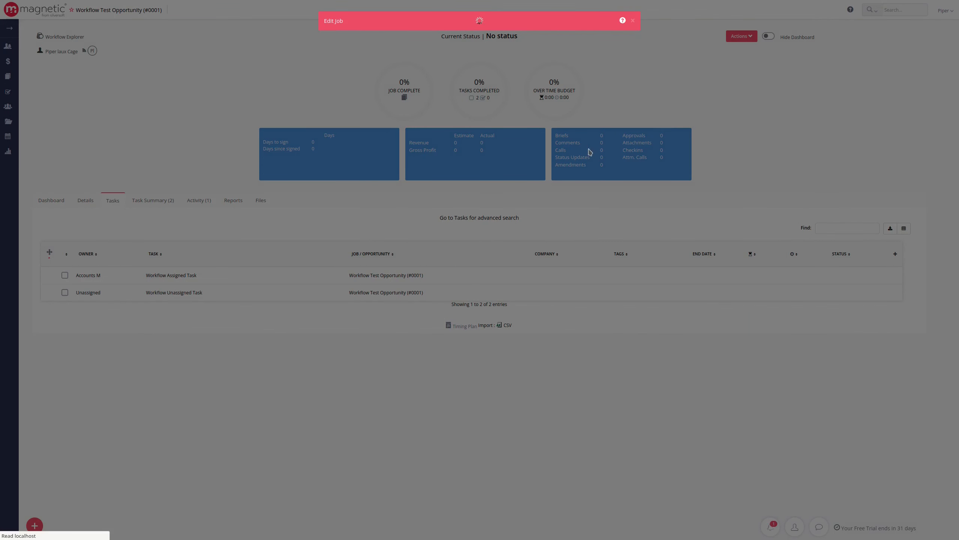
- Add the requires-workflow tag to the job and save it, reverting it to an opportunity
left_click(364, 279)
type("re")
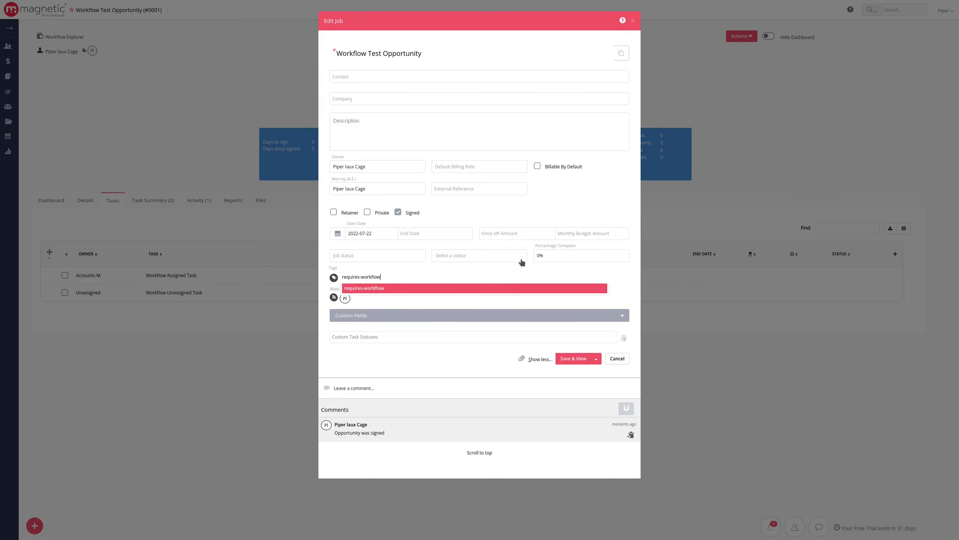
type("quires-workflow")
left_click(596, 358)
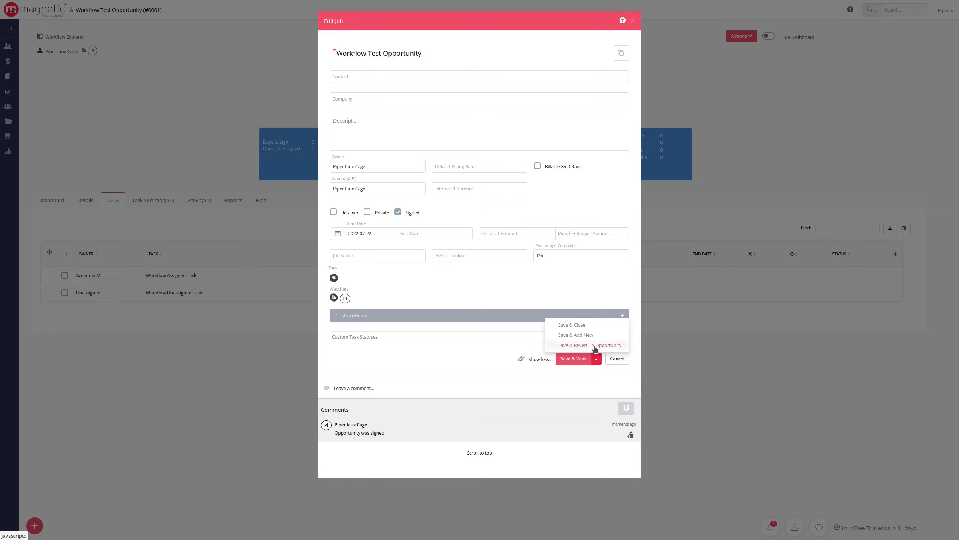
left_click(590, 346)
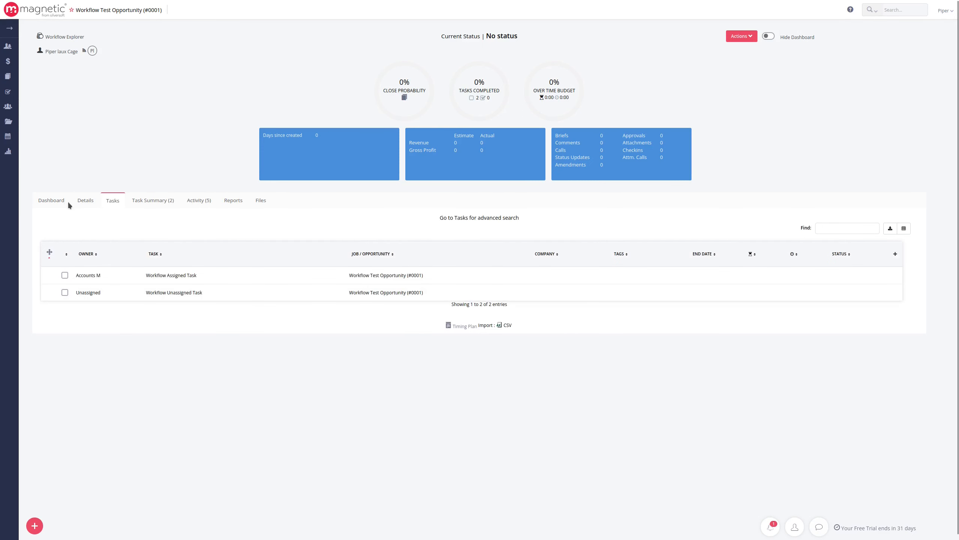
- Check the opportunity's tag in its details, and save the opportunity as signed to trigger the workflow
left_click(79, 203)
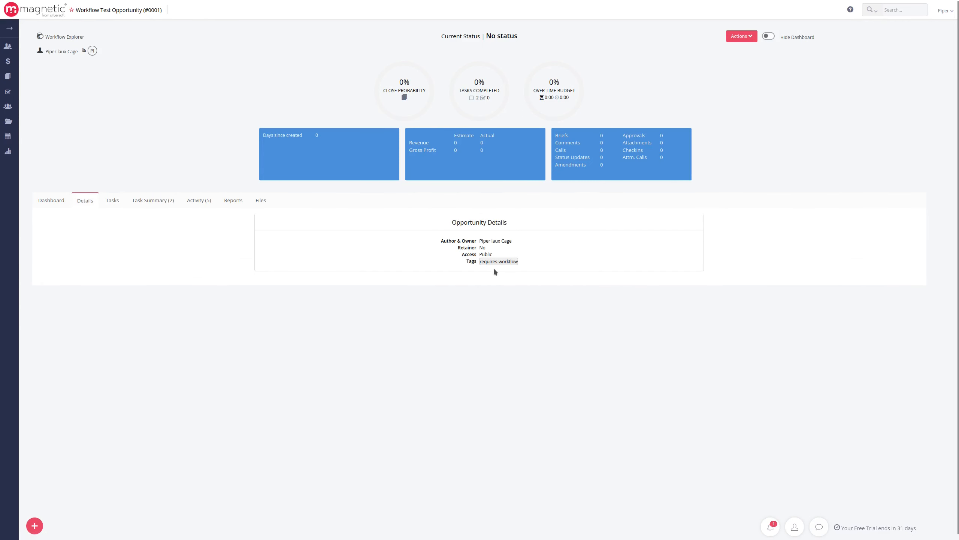
left_click(112, 201)
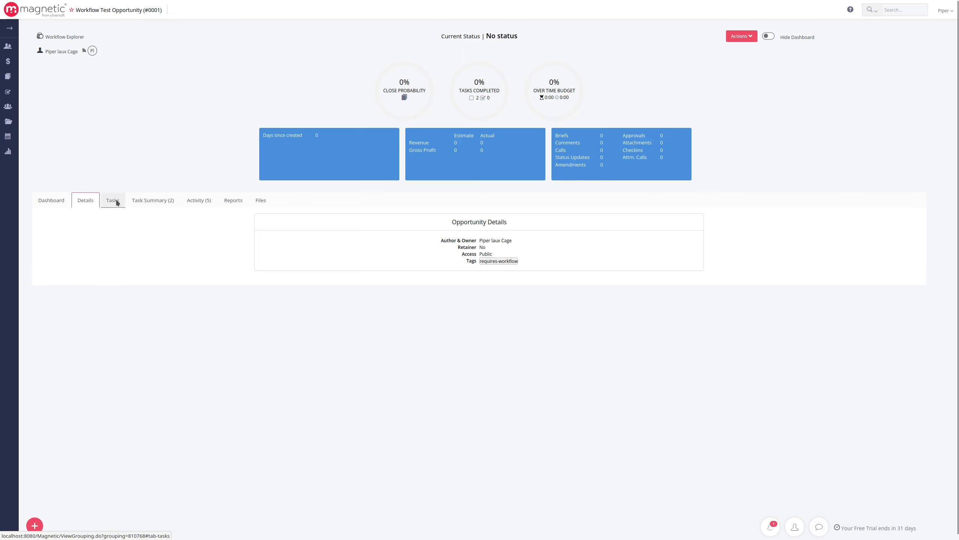
left_click(741, 36)
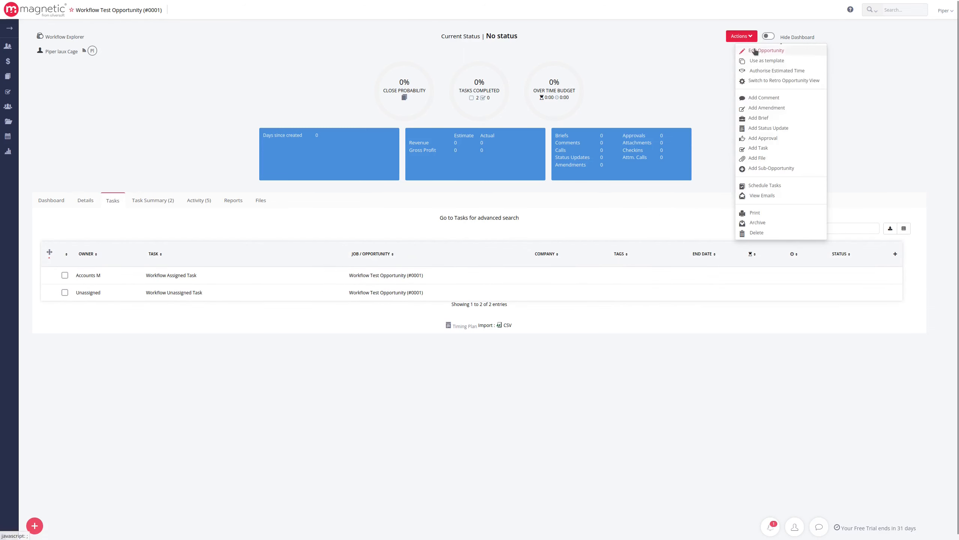
left_click(758, 50)
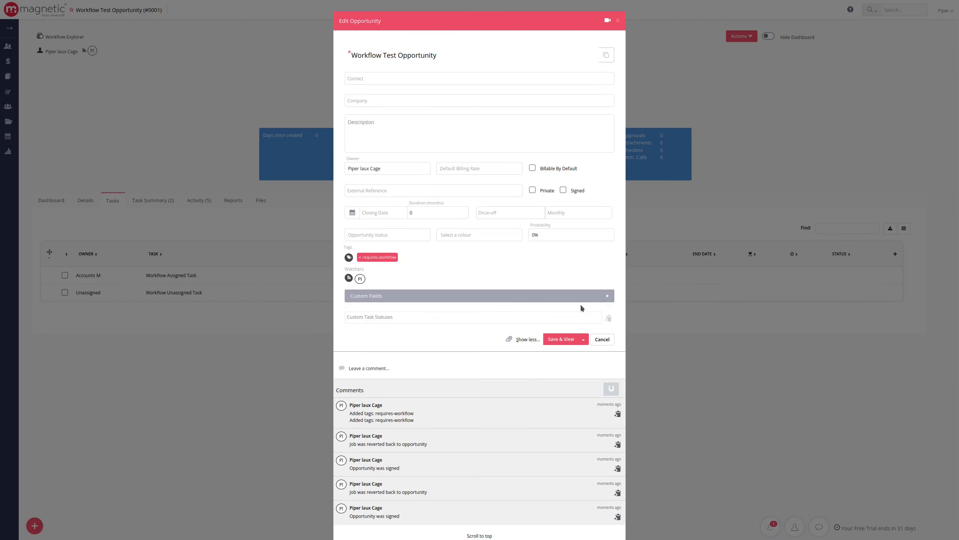
left_click(584, 341)
left_click(572, 326)
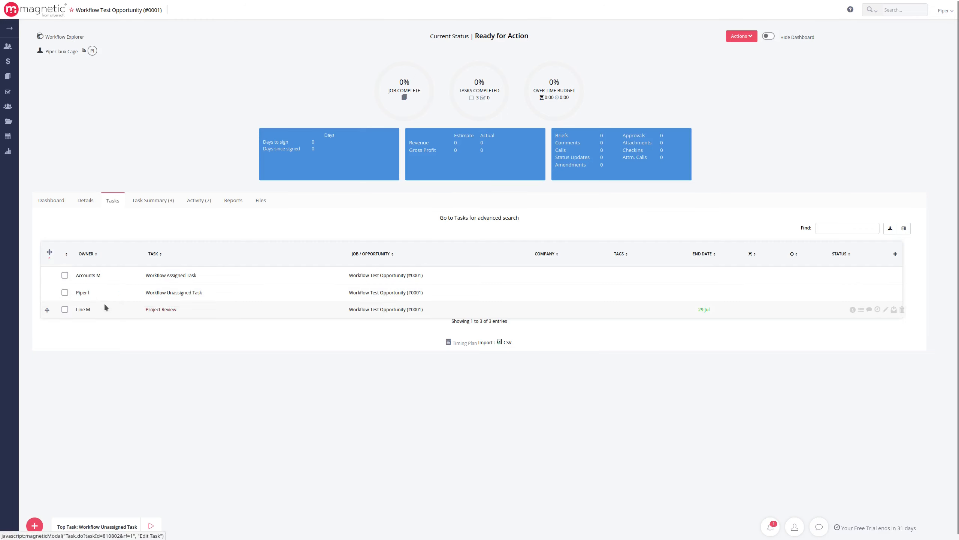
- Reopen Tutorial Workflow from the company's Magnetic Workflows settings
left_click(944, 11)
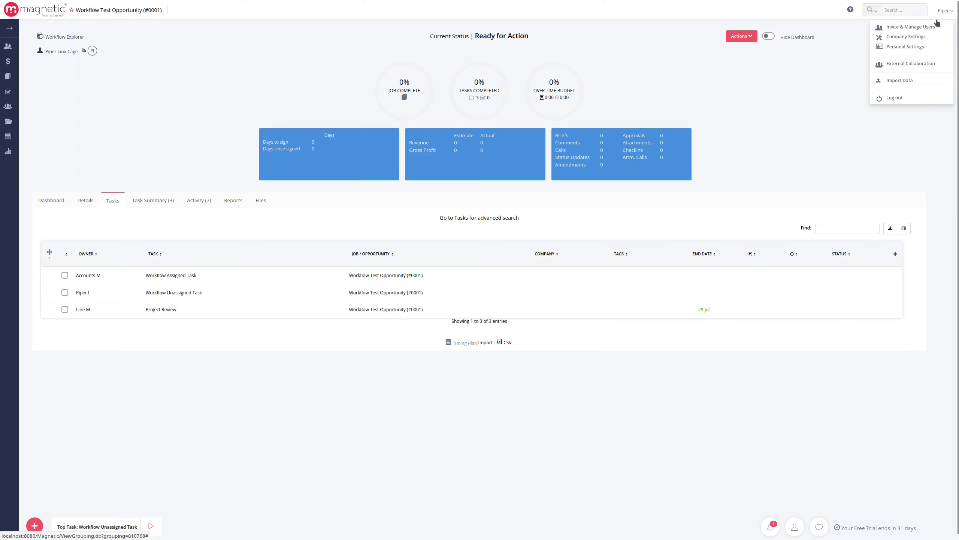
left_click(914, 38)
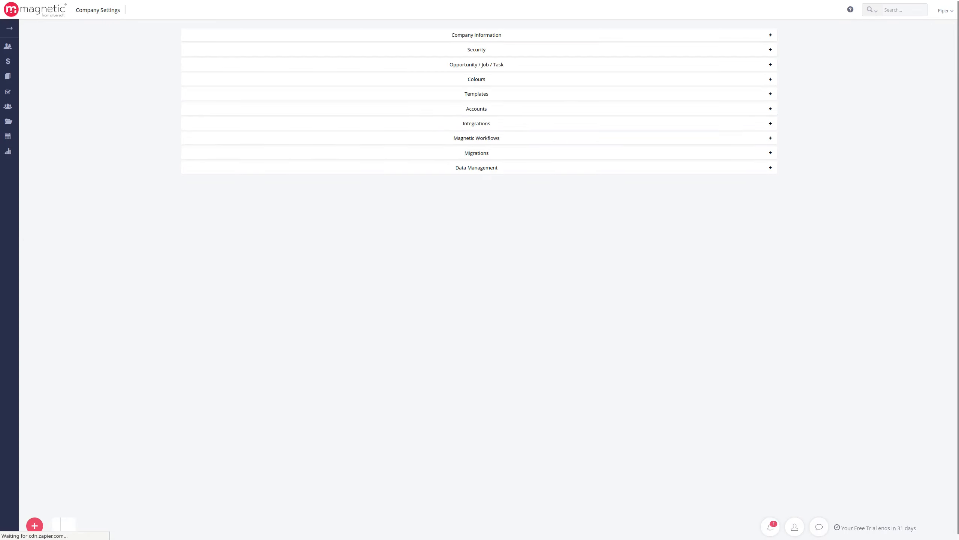
left_click(458, 139)
left_click(457, 157)
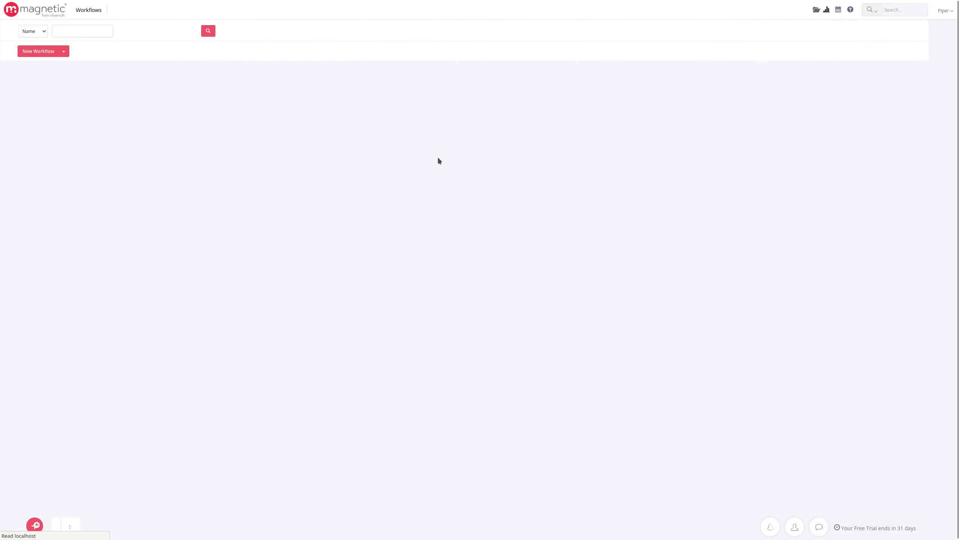
left_click(61, 109)
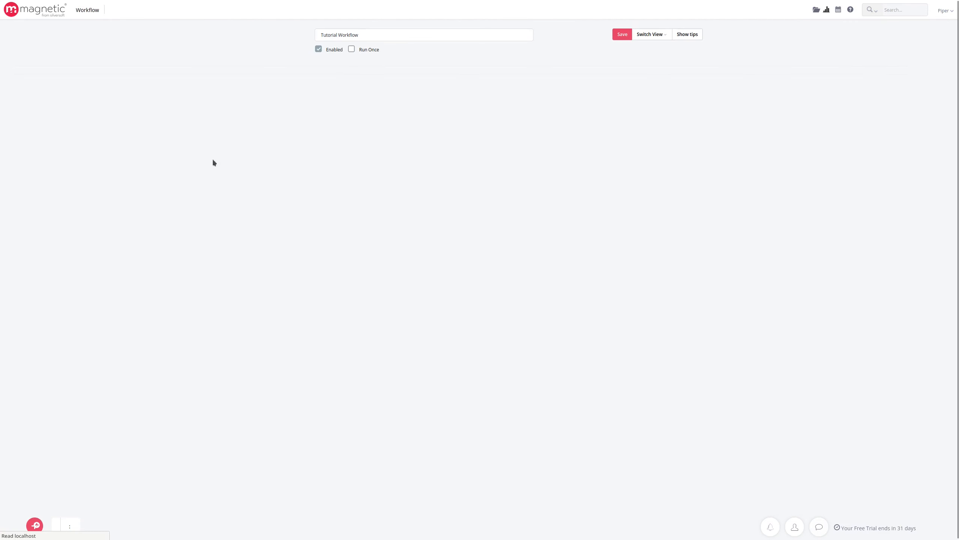
- Examine the latest run in the workflow's log, including its status, timestamp, triggering user and the result of each action
scroll(458, 313, "down", 6)
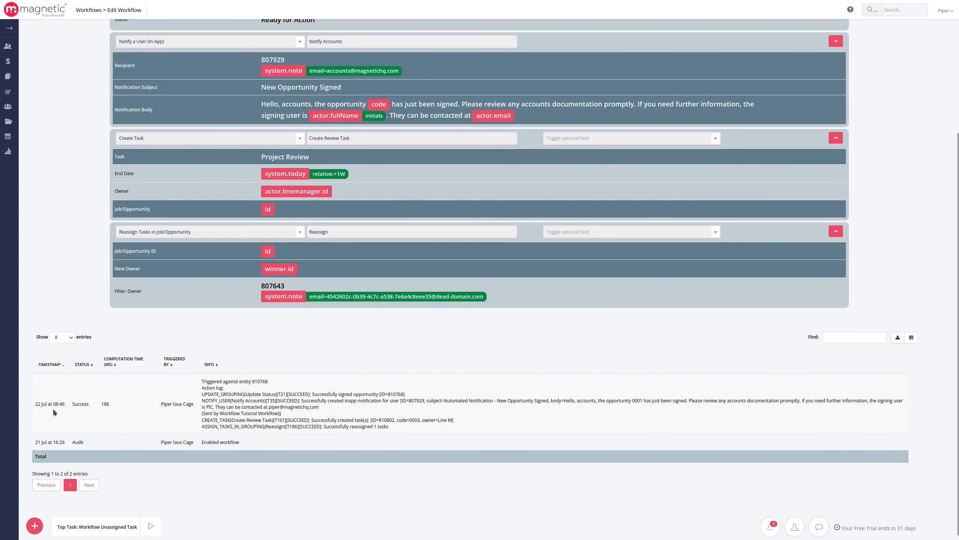
double_click(75, 404)
double_click(50, 405)
left_click_drag(161, 406, 403, 431)
left_click(202, 385)
double_click(222, 394)
left_click(336, 416)
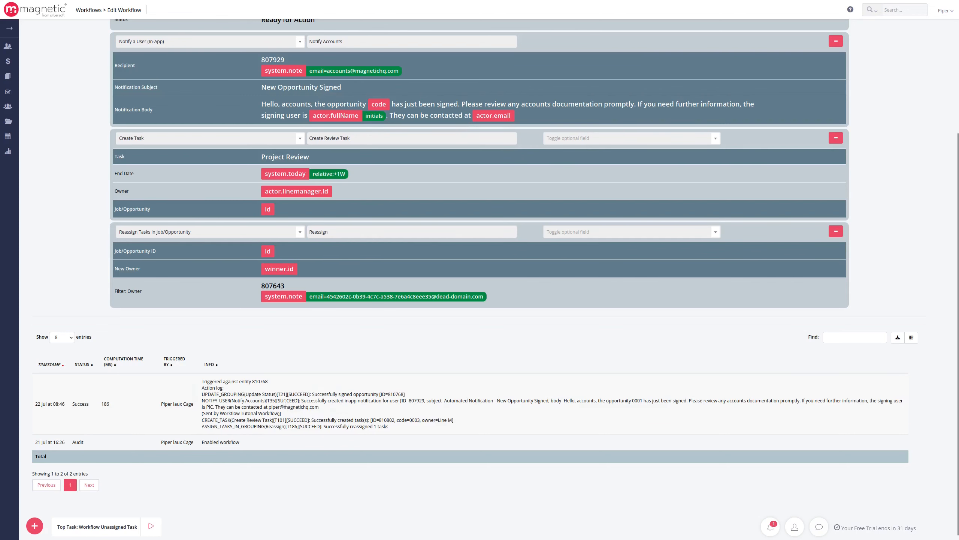